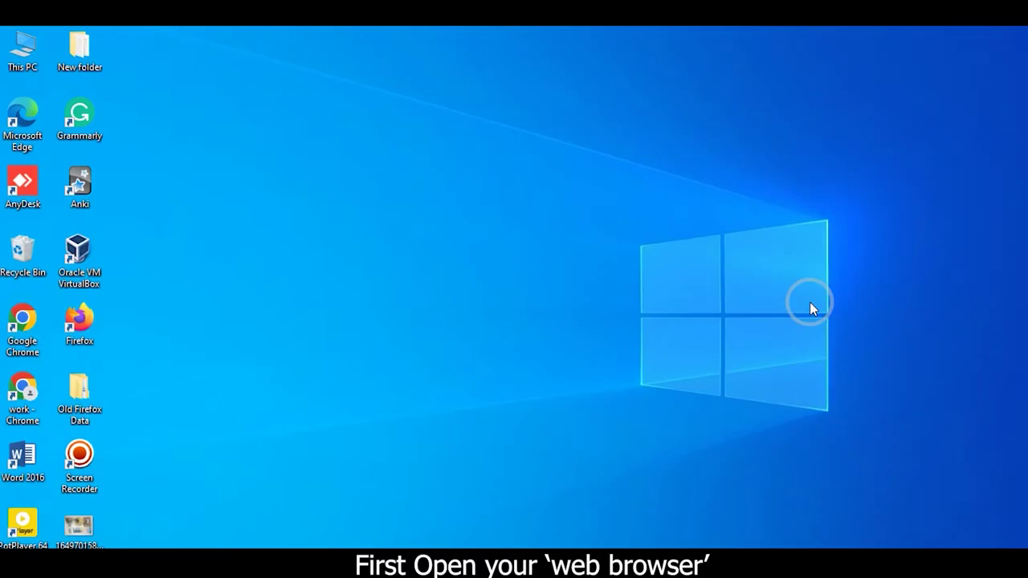
Launch Google Chrome and load the router login page at 192.168.1.1
double_click(21, 389)
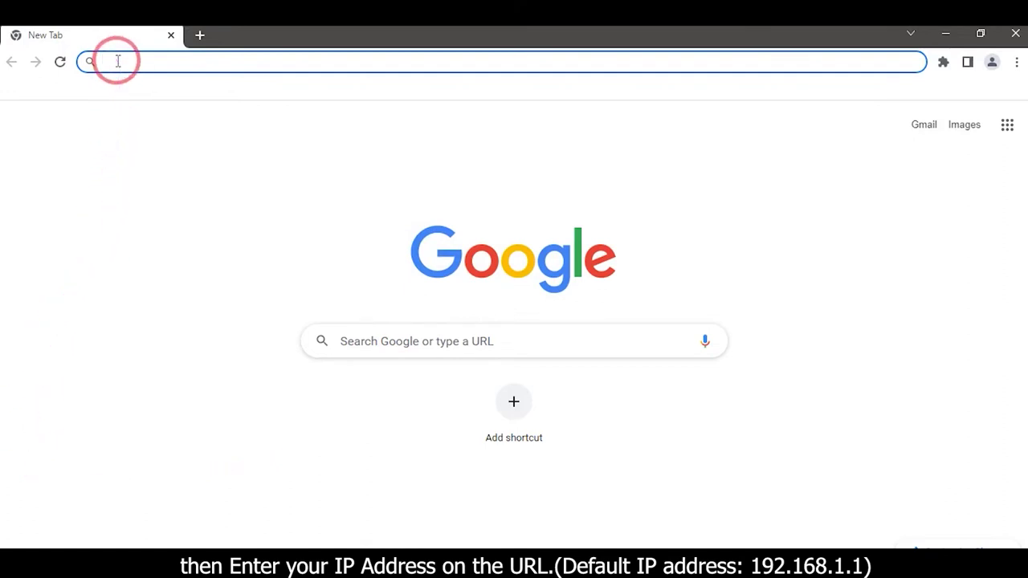
type("192.168.")
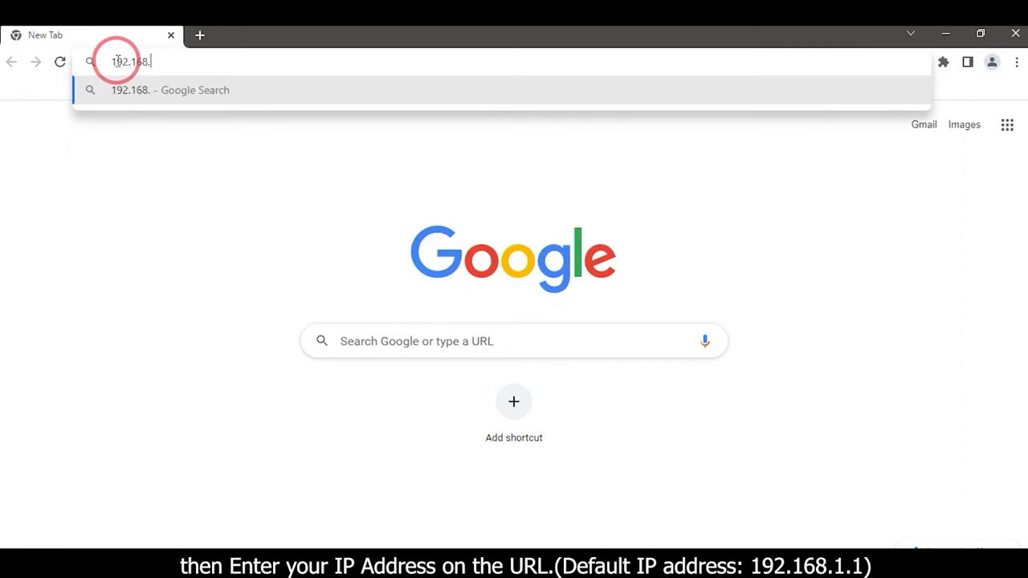
type("1.1")
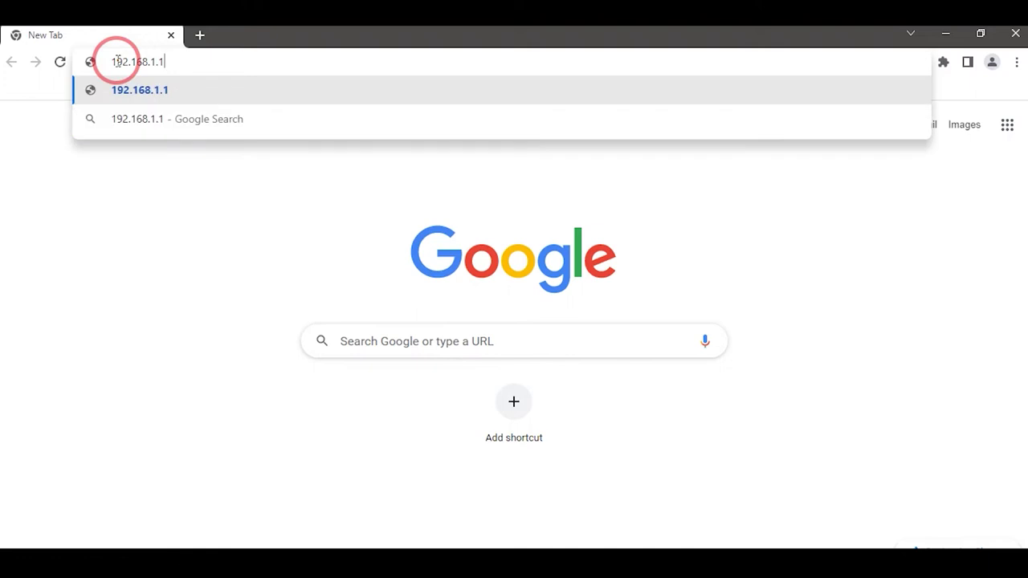
key("Return")
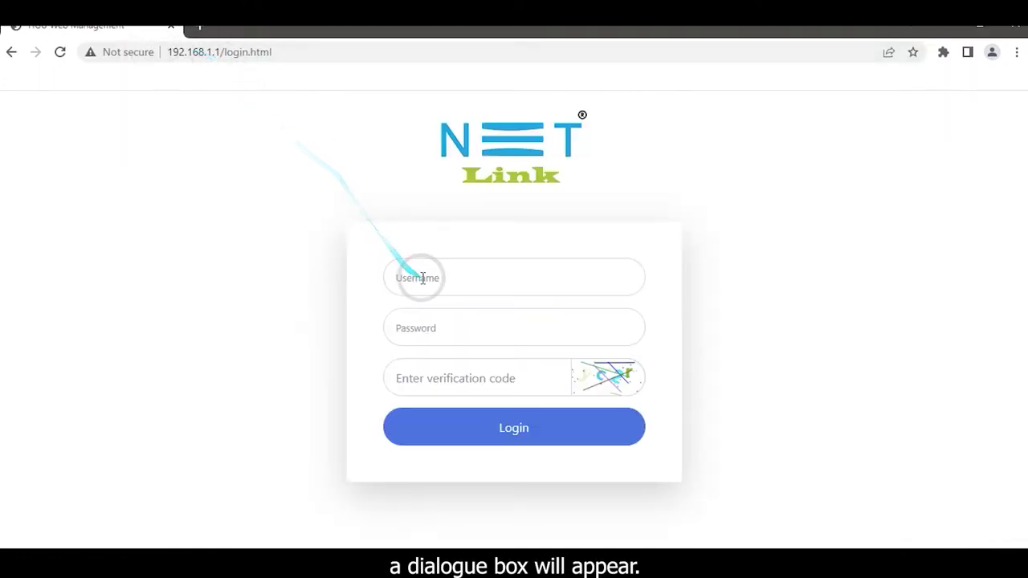
Log in with the admin username, the account password and the shown verification code
left_click(419, 279)
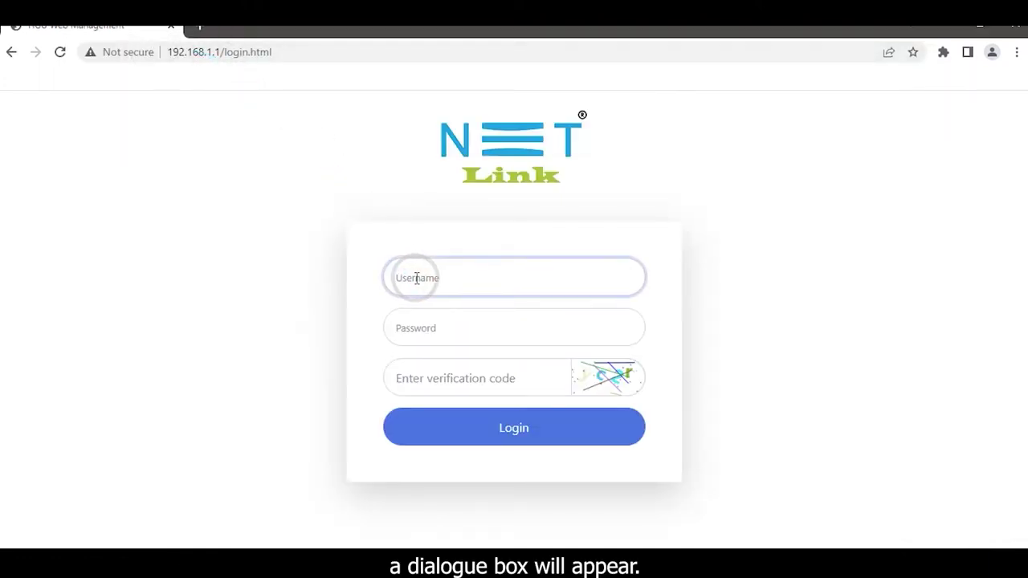
type("admin")
left_click(410, 313)
type("stdO")
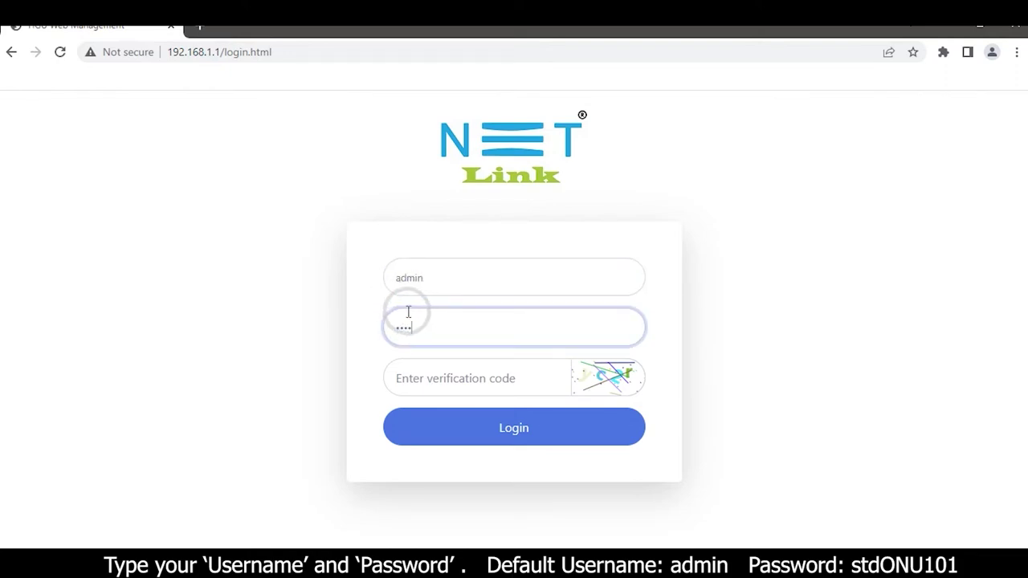
type("NU101")
left_click(420, 387)
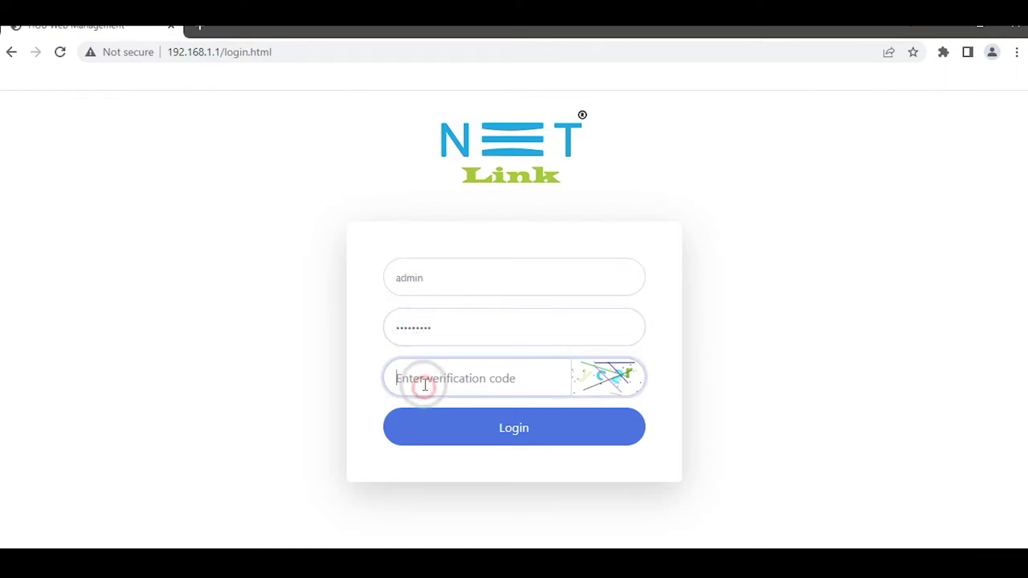
type("yc")
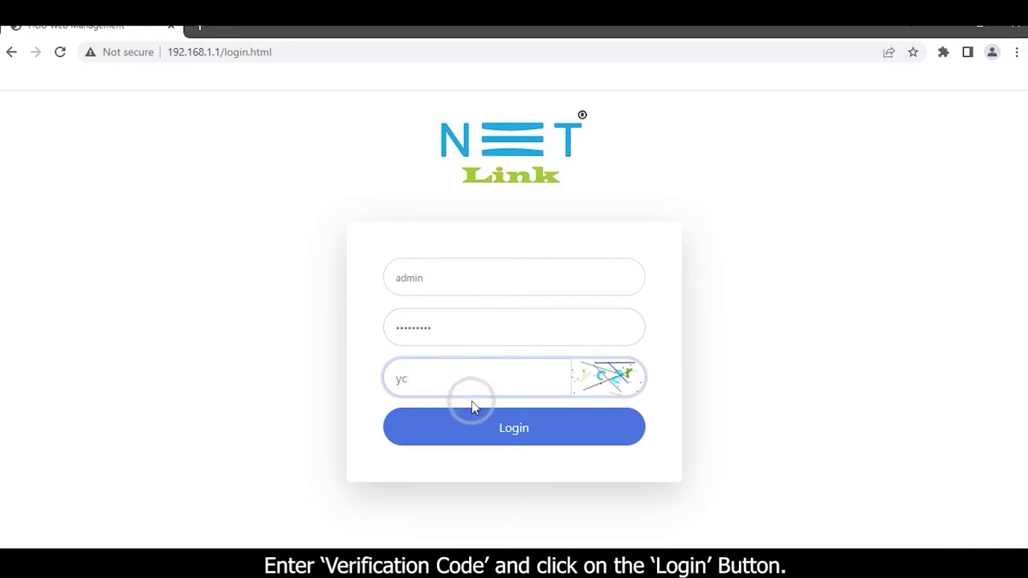
type("2r")
left_click(466, 421)
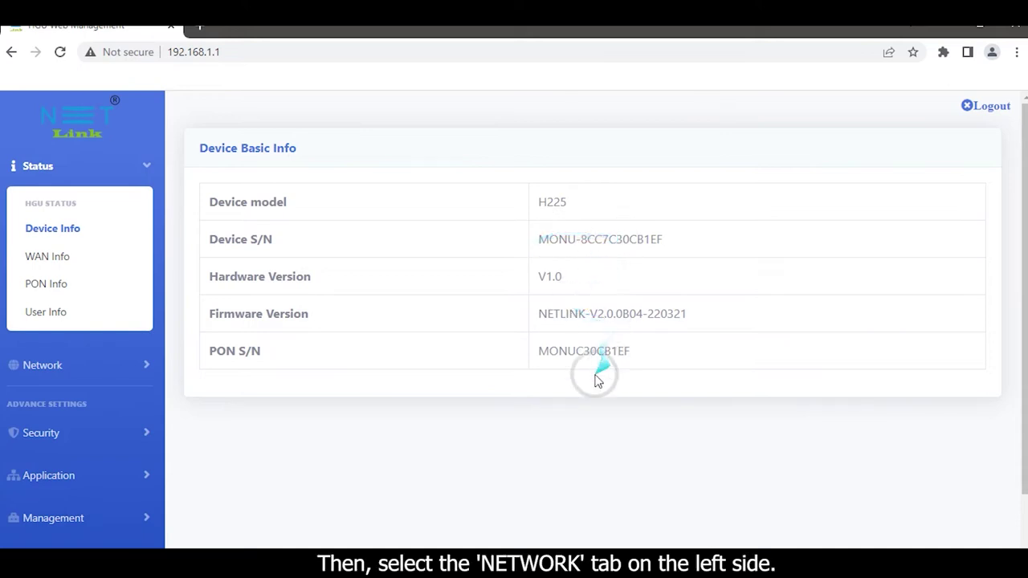
Expand the Network menu and go to the 5G WLAN Basic Setting page
left_click(144, 366)
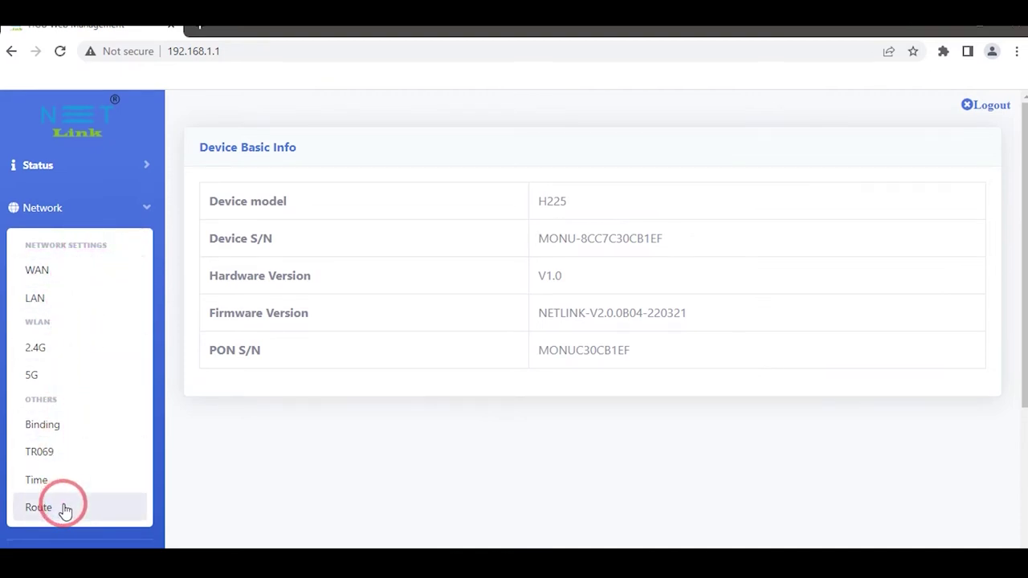
left_click(69, 376)
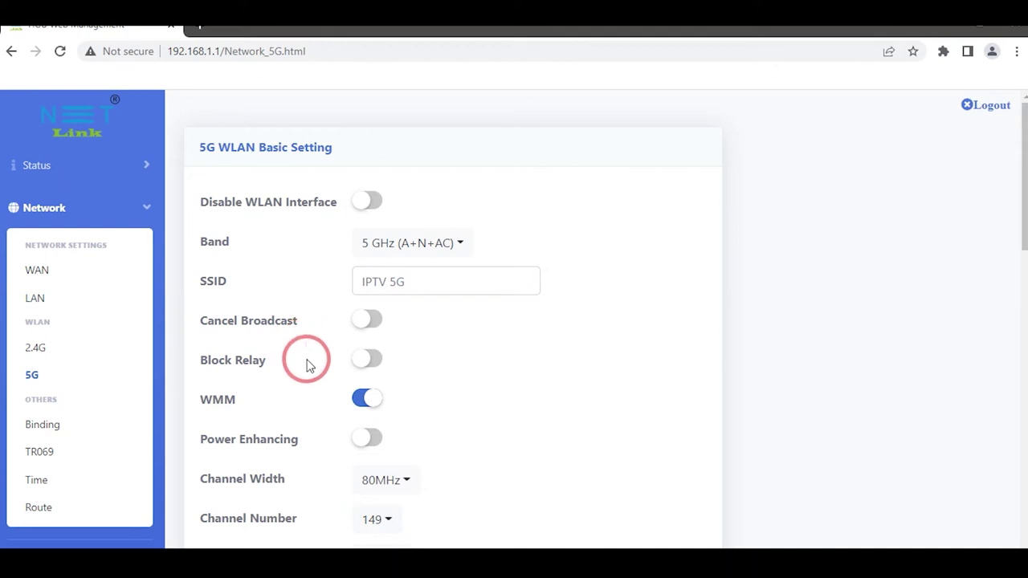
Turn on Cancel Broadcast for the IPTV 5G network and submit the setting
left_click(368, 324)
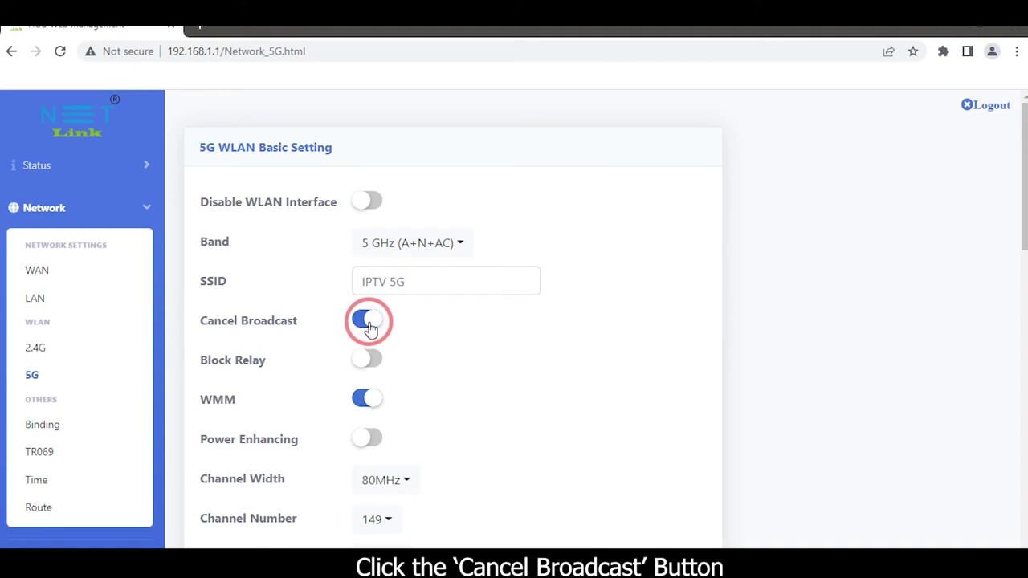
scroll(368, 324, "down", 3)
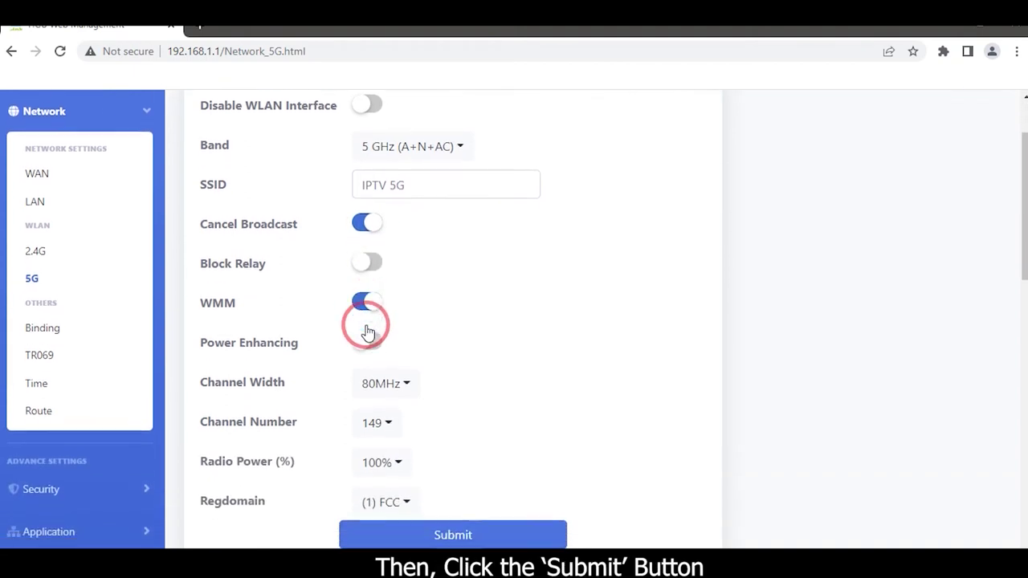
scroll(378, 361, "down", 1)
left_click(406, 416)
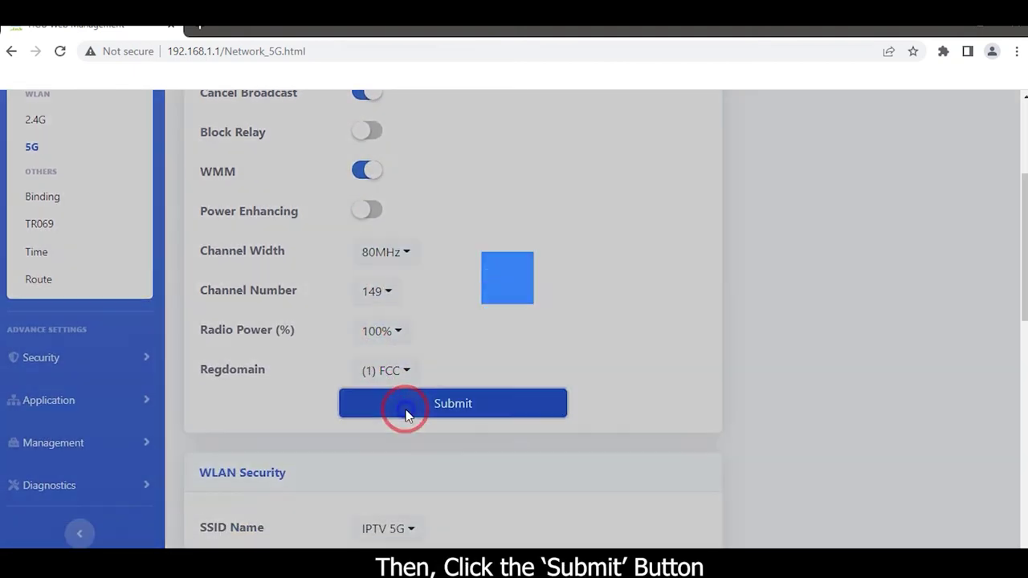
scroll(344, 397, "up", 2)
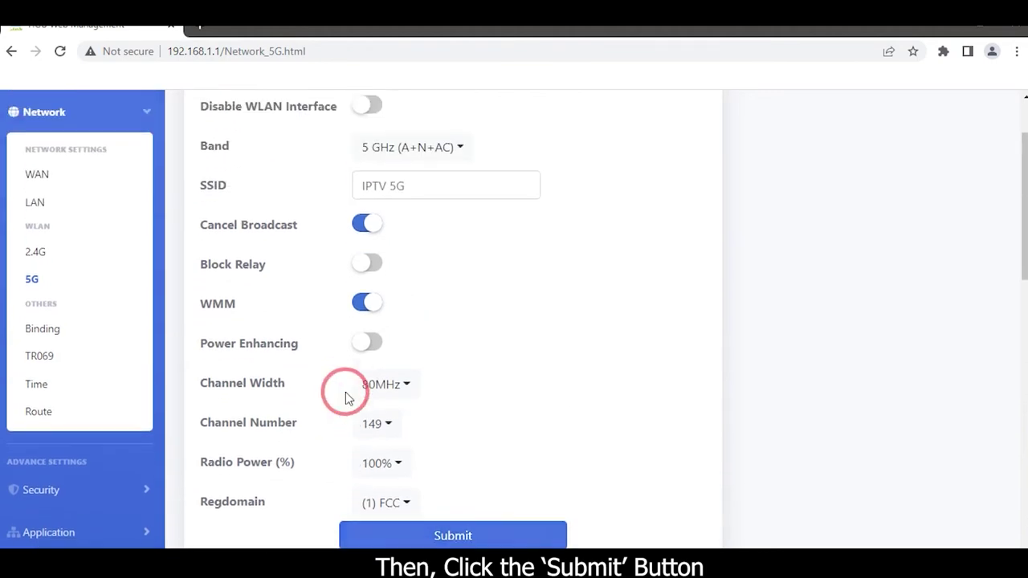
left_click_drag(415, 206, 349, 202)
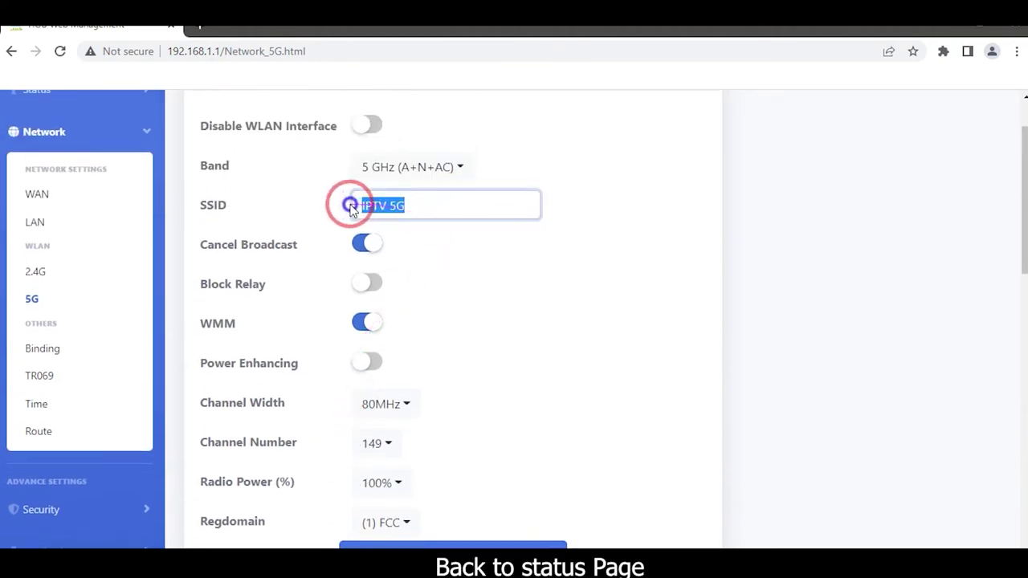
scroll(41, 149, "up", 1)
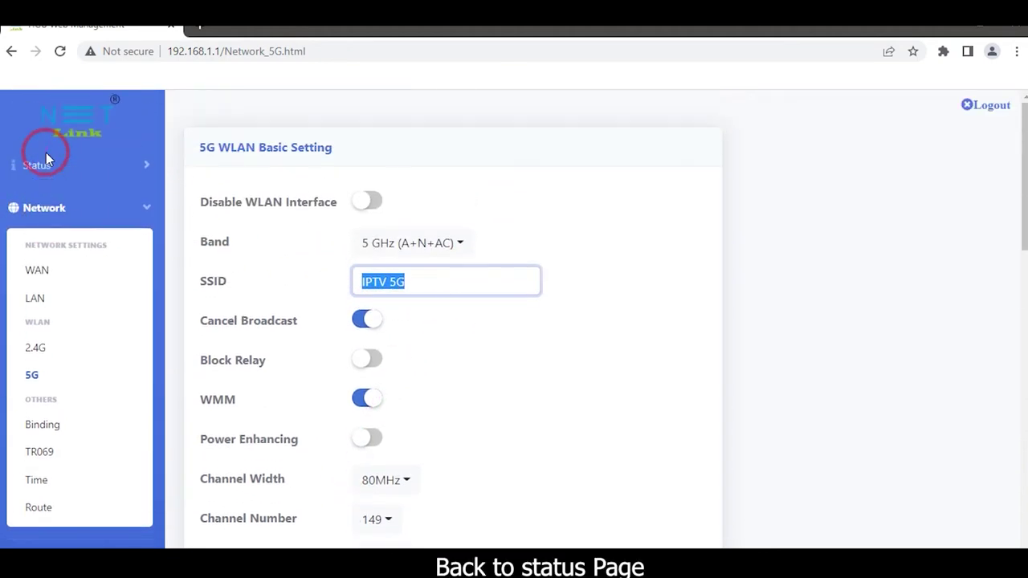
Return to the Device Info status page and log out of the router admin
left_click(56, 171)
left_click(62, 222)
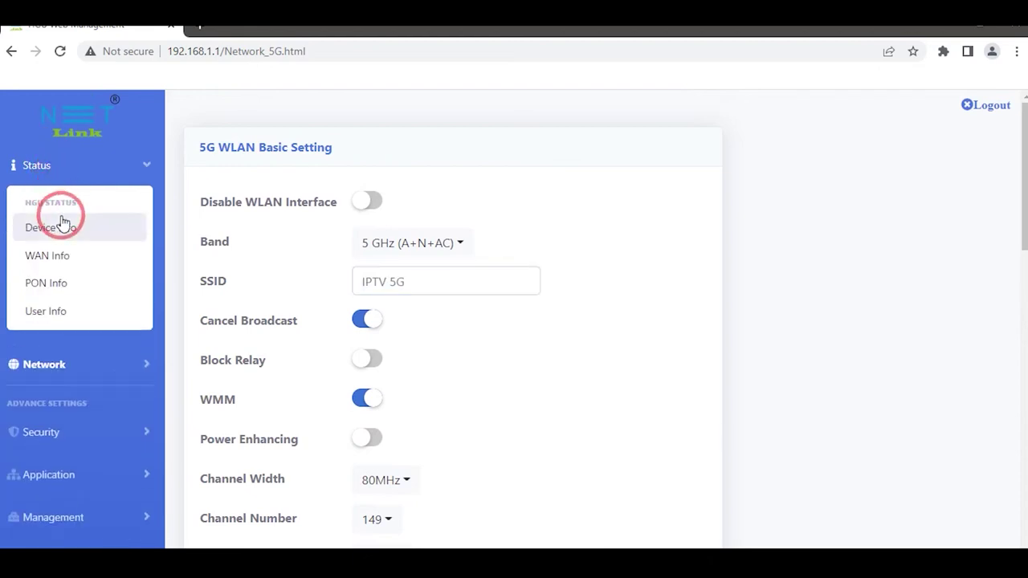
left_click(982, 117)
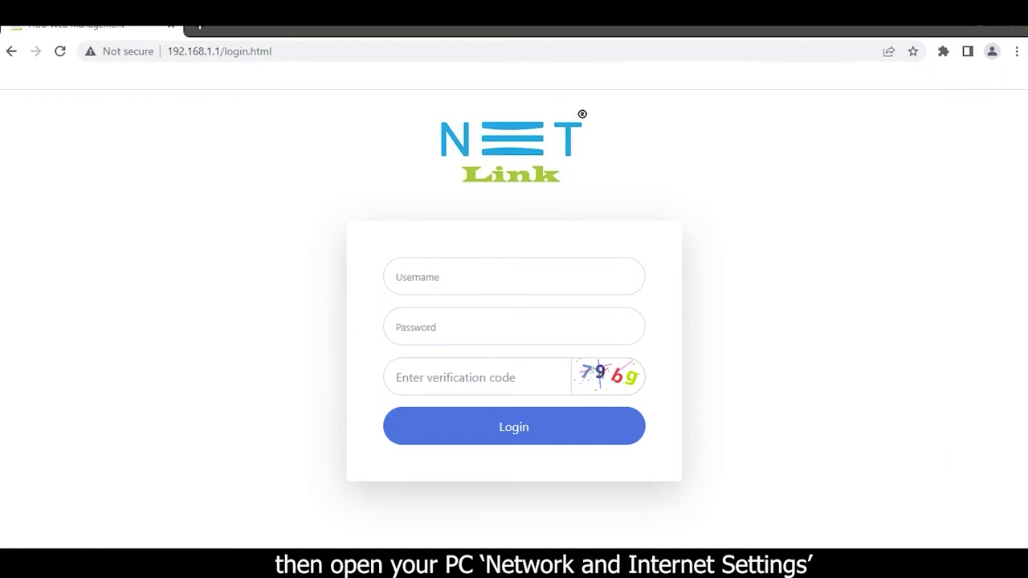
key("super+a")
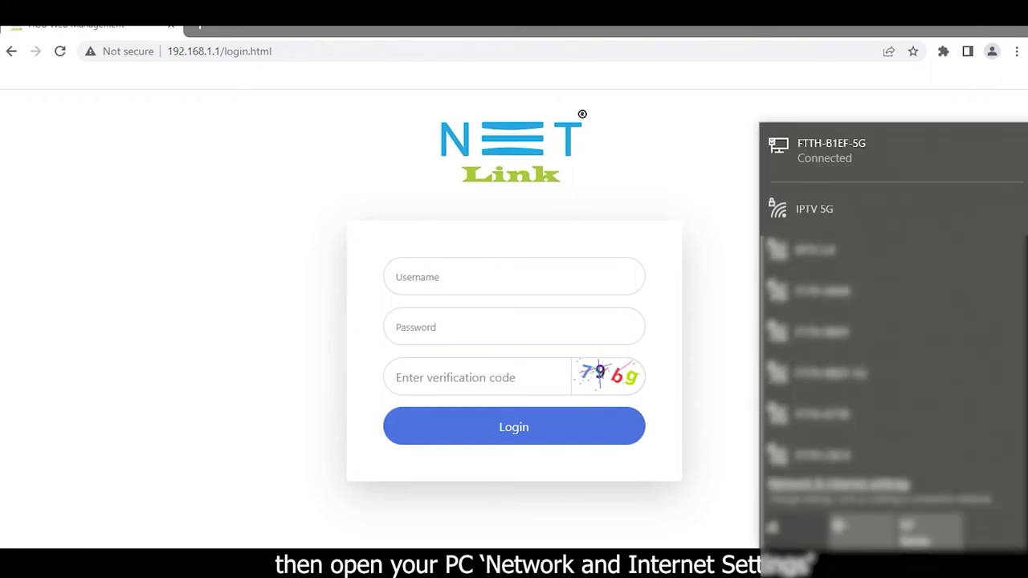
Attempt to connect to IPTV 5G and dismiss the resulting connection failure
left_click(872, 215)
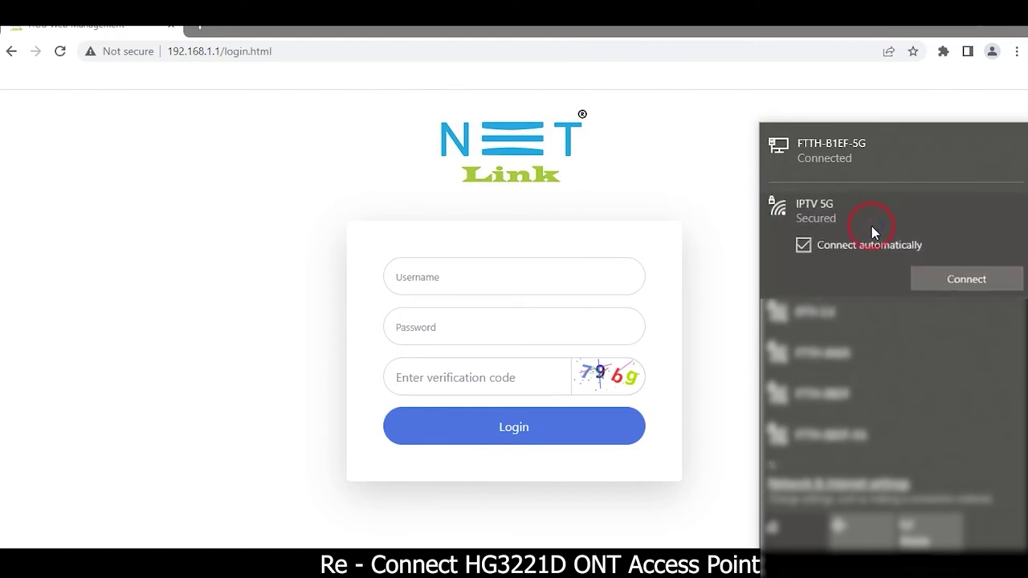
left_click(938, 281)
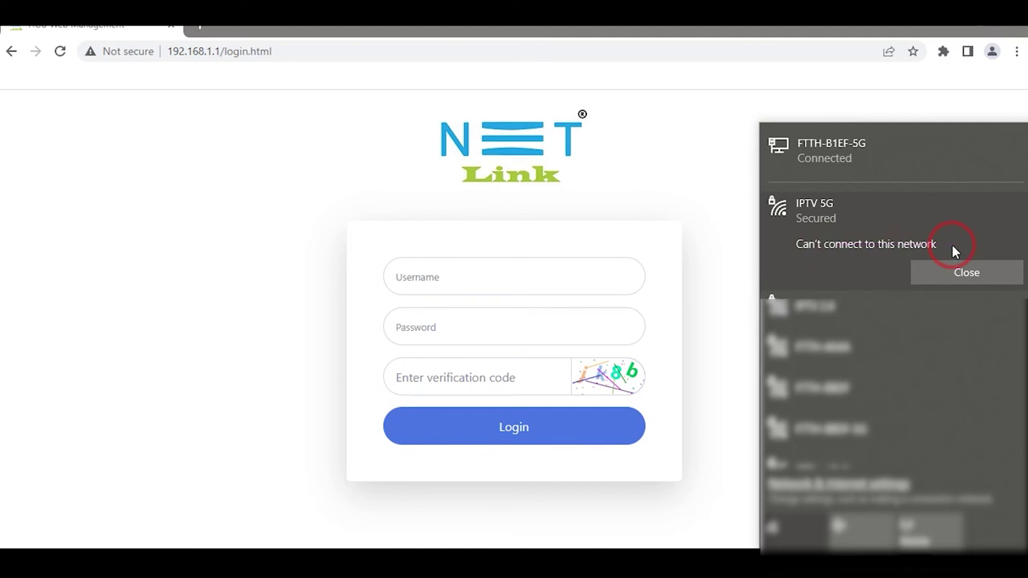
left_click(747, 269)
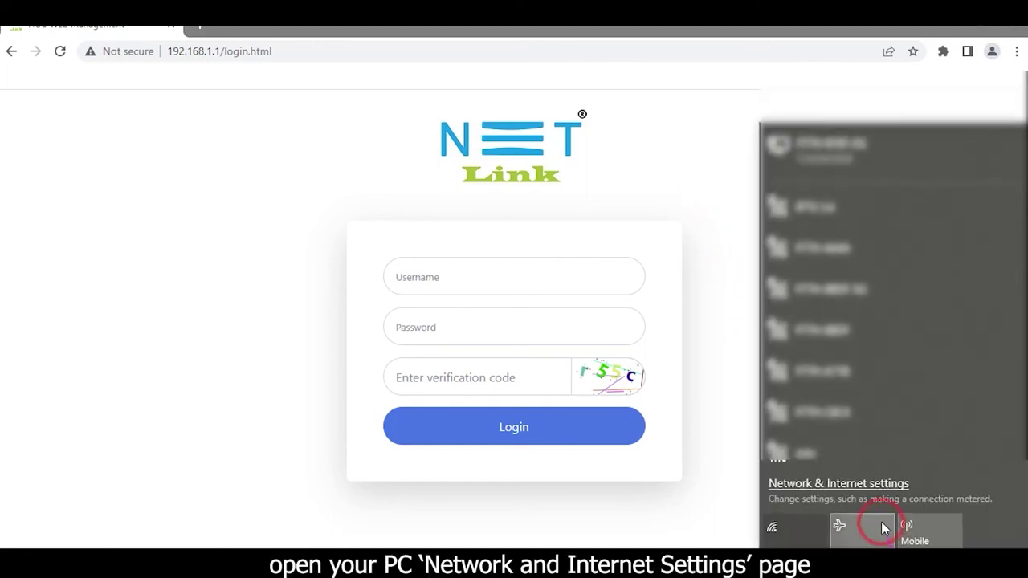
Join the Hidden Network entry using SSID 'IPTV 5G' and its security key
scroll(811, 329, "down", 5)
scroll(868, 339, "down", 6)
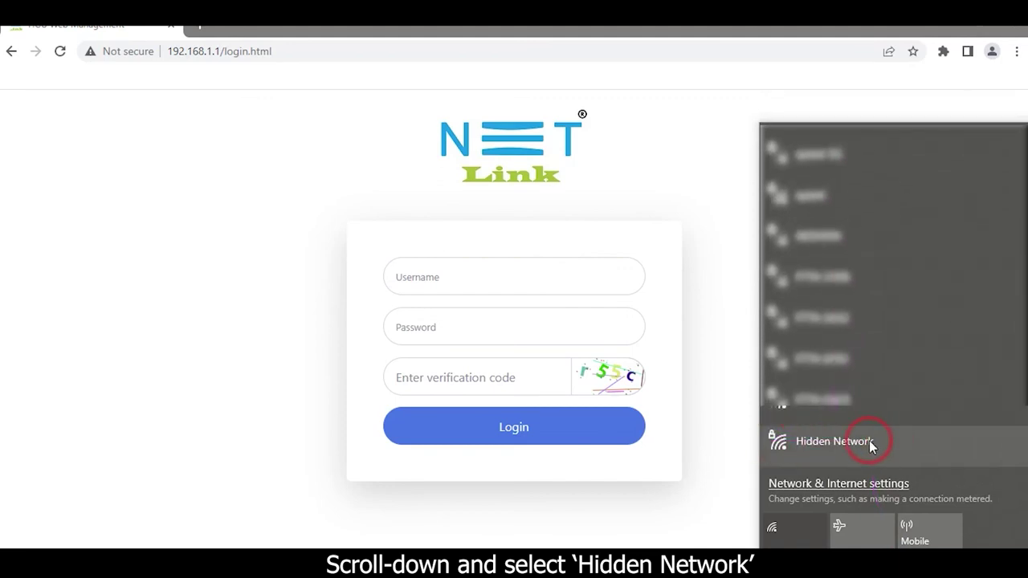
left_click(852, 441)
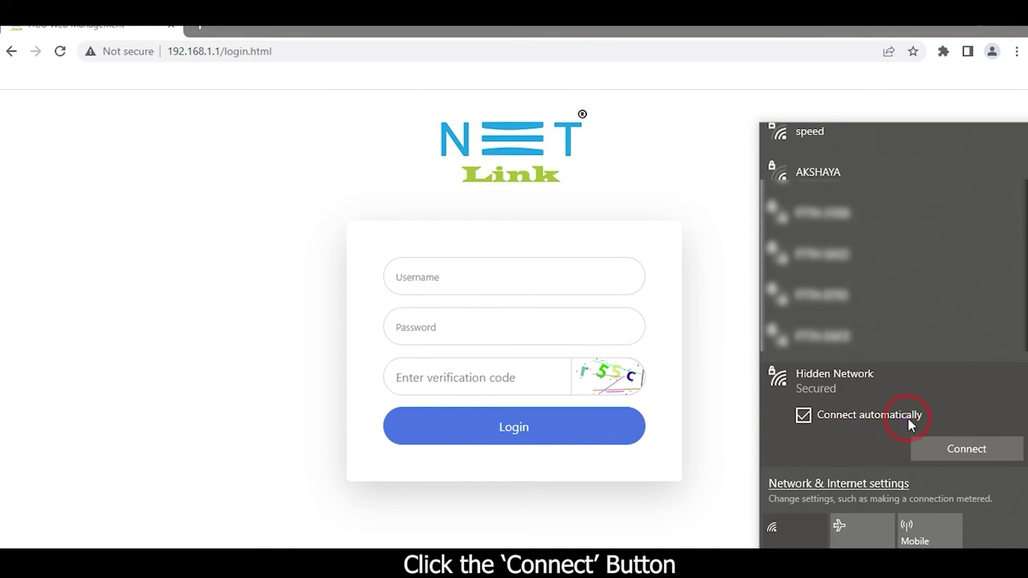
left_click(932, 440)
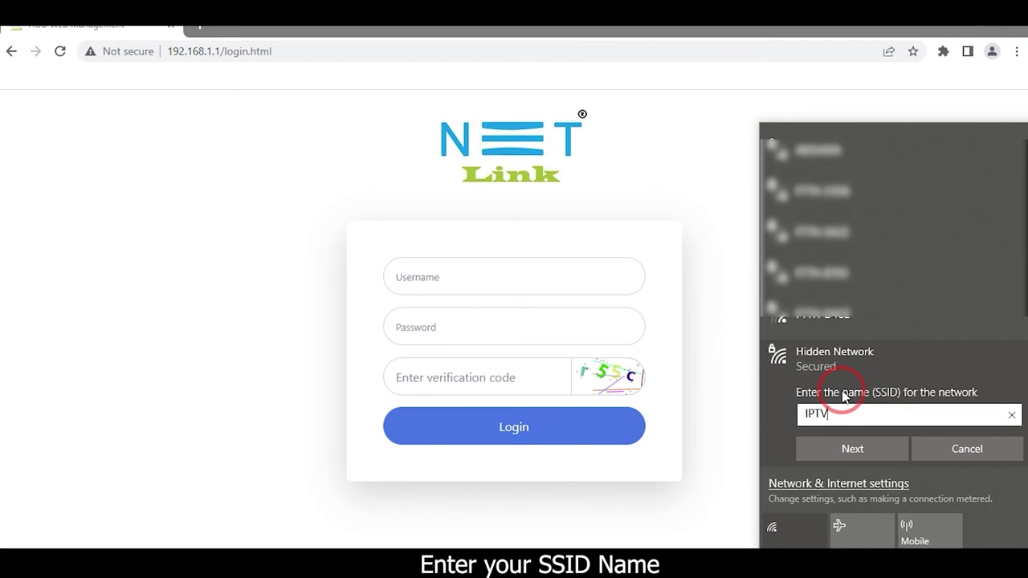
type("IPTV 5G")
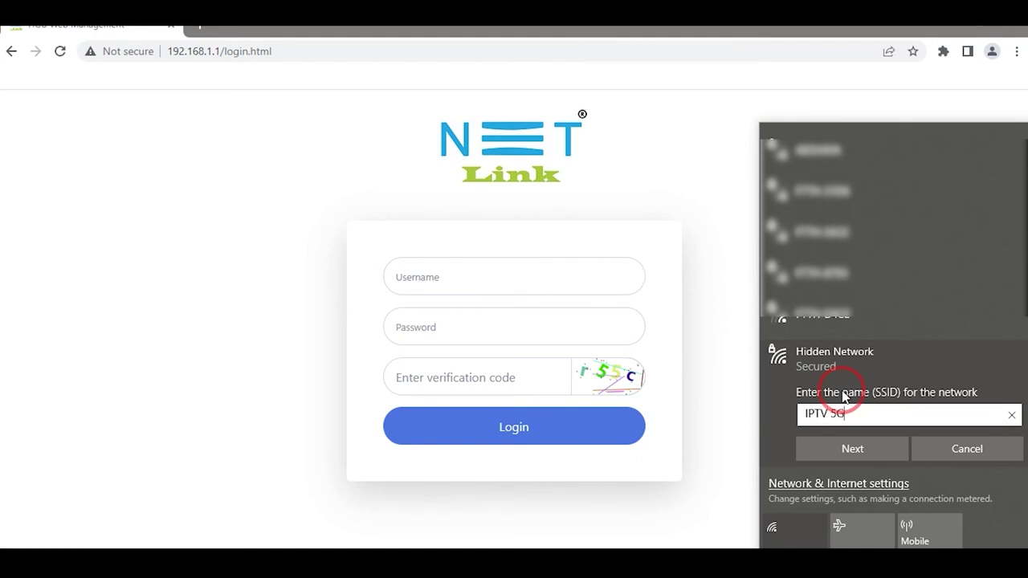
left_click(842, 456)
type("••••")
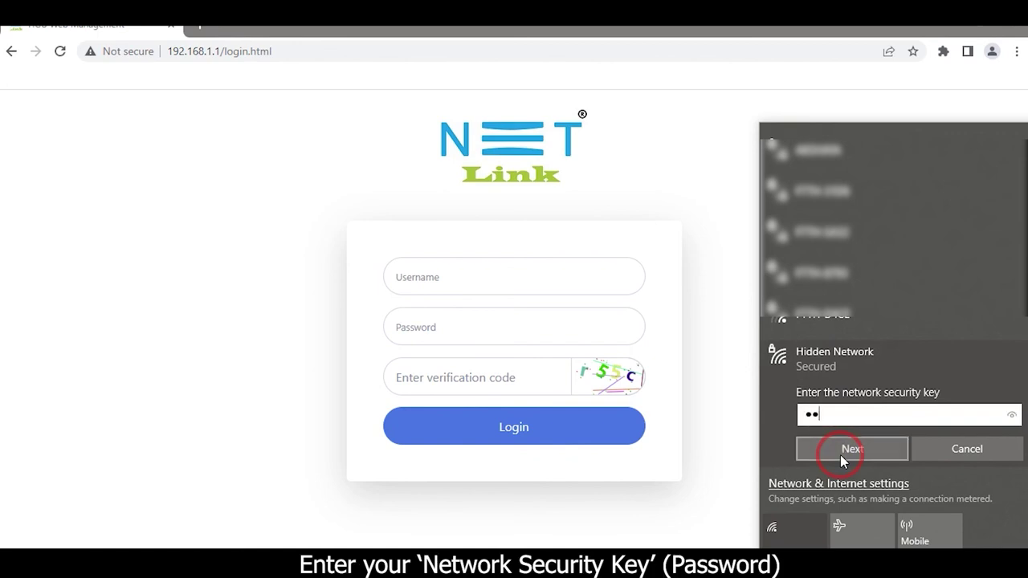
type("•••")
left_click(843, 452)
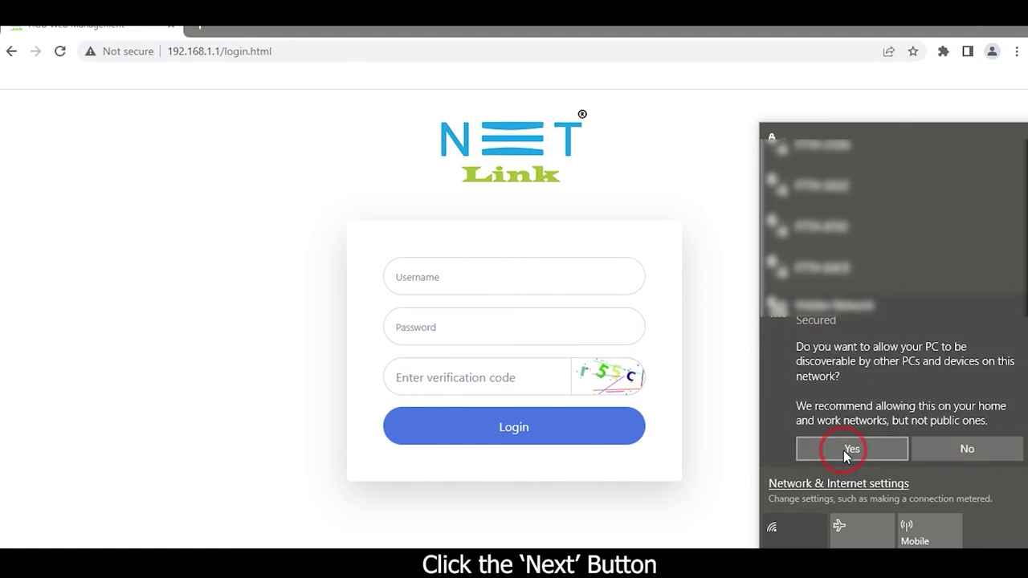
left_click(936, 447)
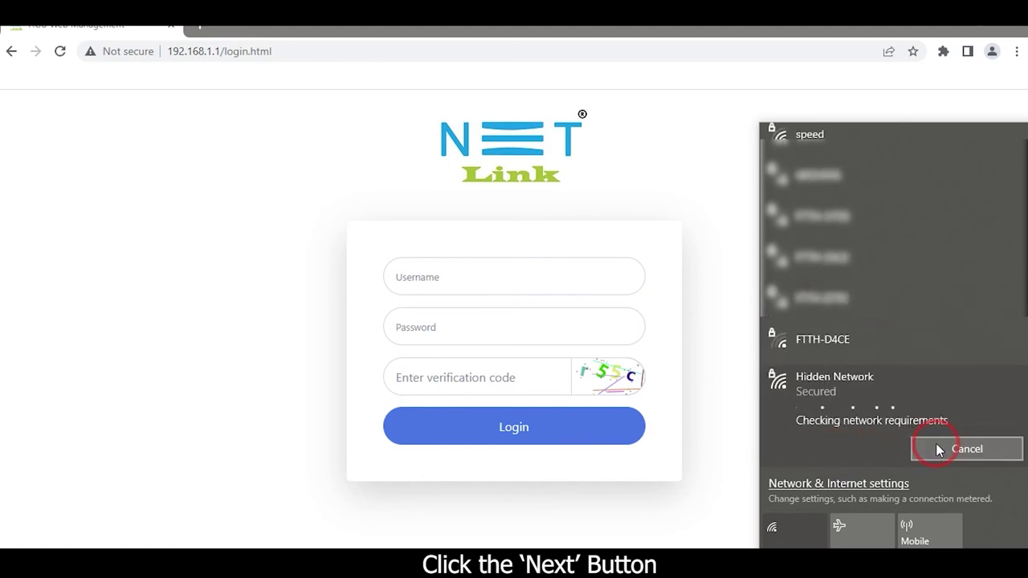